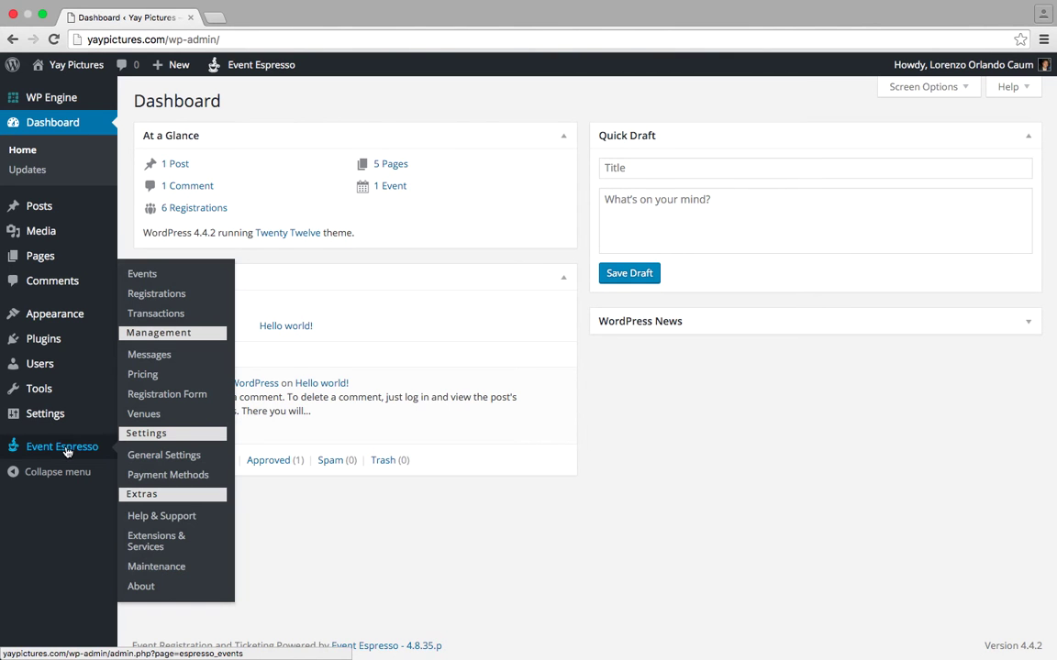
# - Open the Event Espresso Events list showing the Thai Cooking Workshop
pyautogui.click(141, 274)
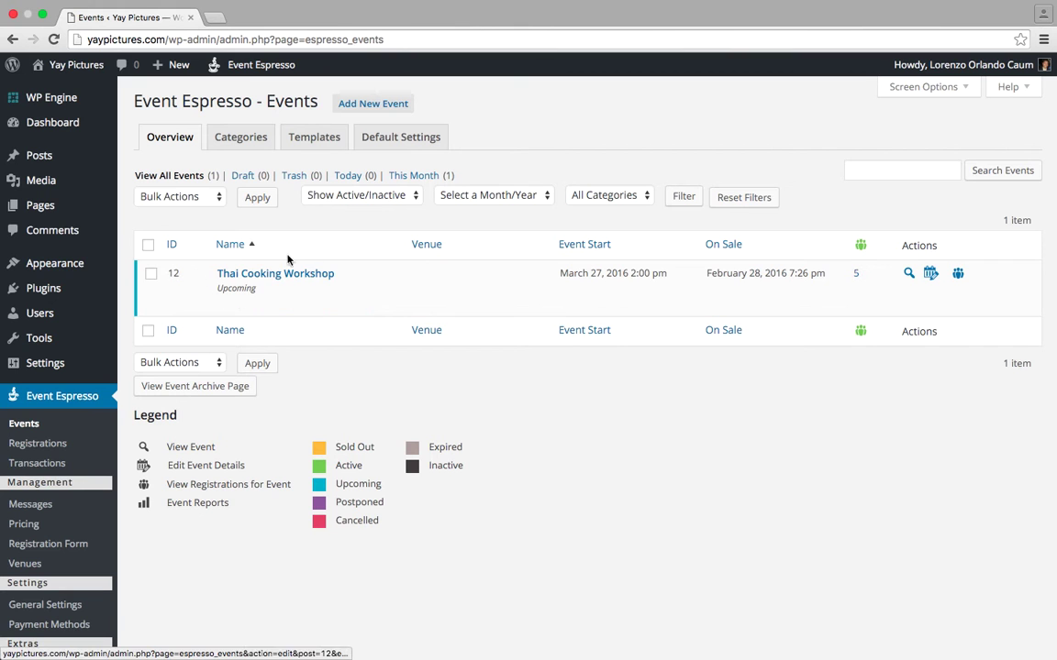
pyautogui.moveTo(275, 284)
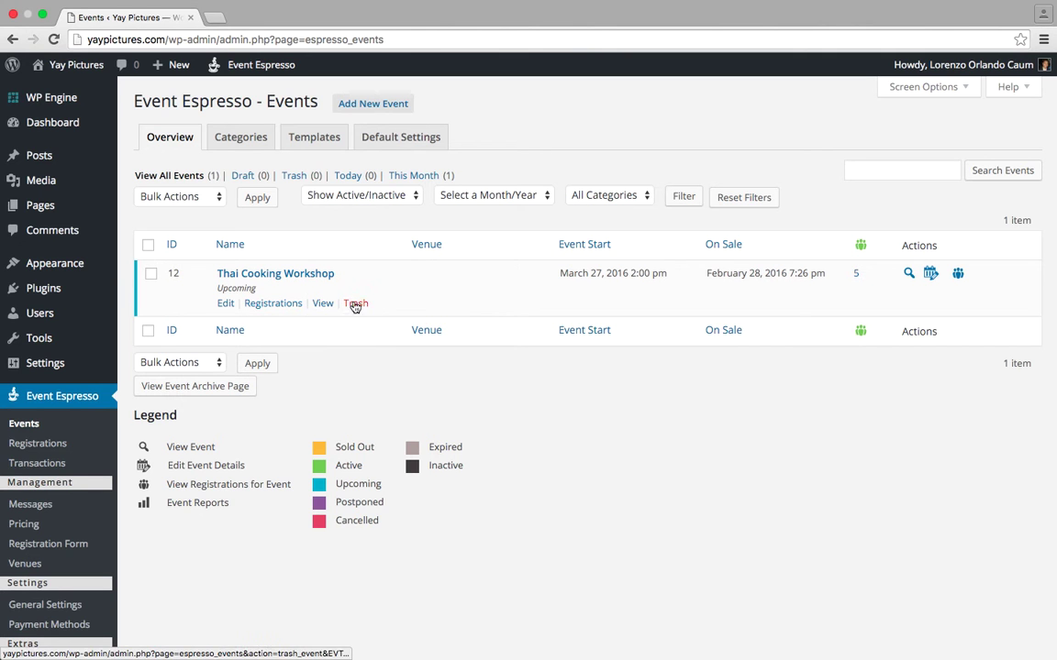
# - Open the Thai Cooking Workshop's registrations and begin a new registration
pyautogui.click(270, 308)
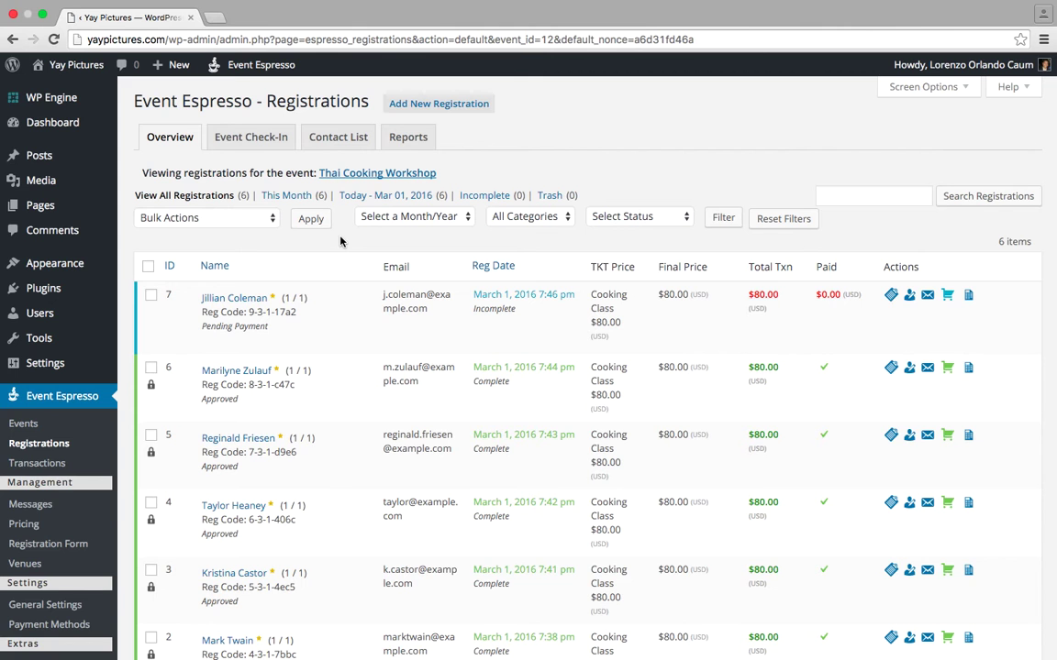
pyautogui.click(448, 106)
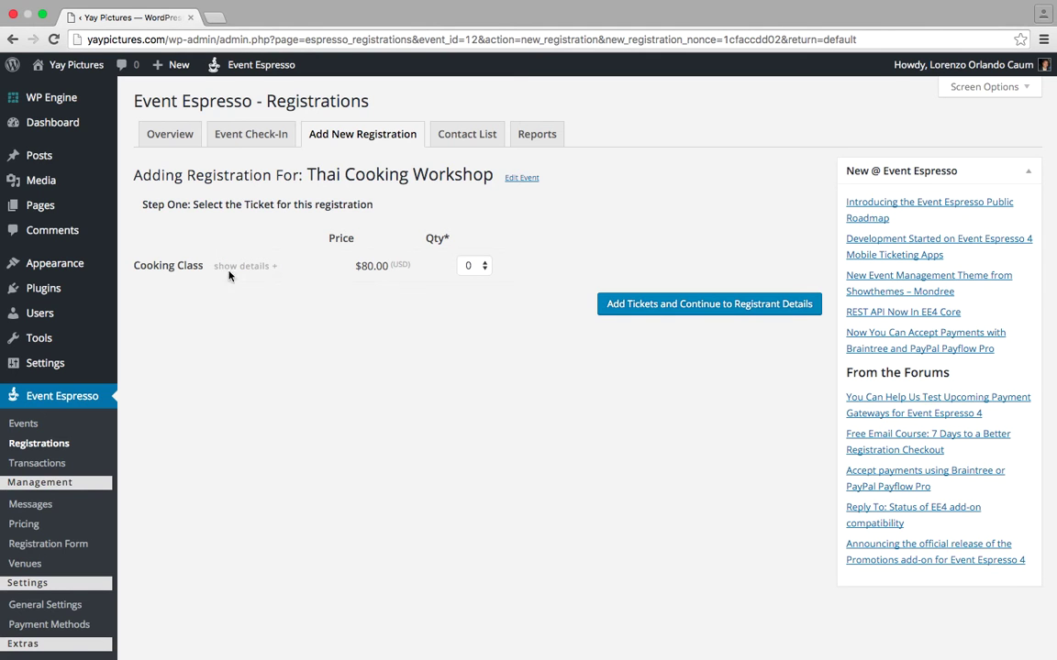
# - Set the $80 Cooking Class ticket quantity to 1
pyautogui.click(482, 267)
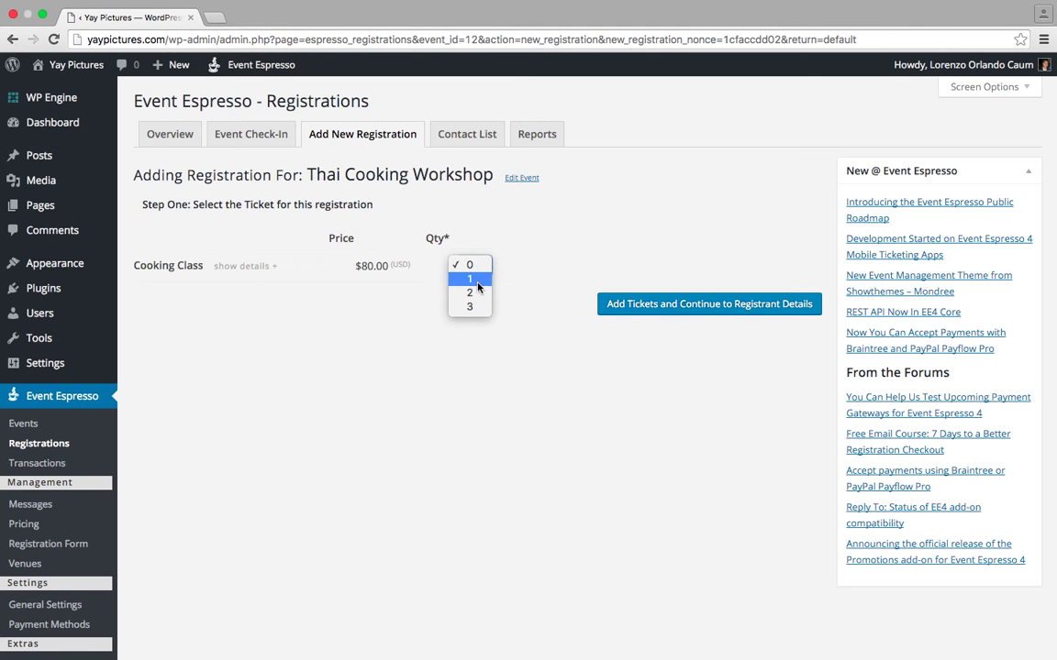
pyautogui.click(476, 287)
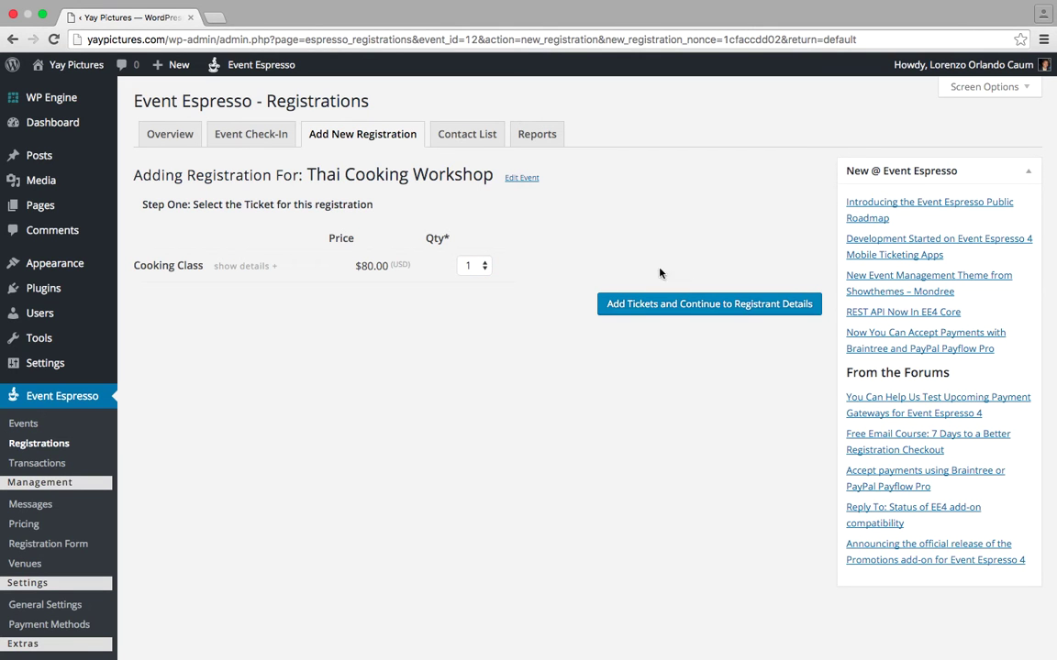
# - Continue to registrant details and enter the attendee's first name, last name and email
pyautogui.click(698, 305)
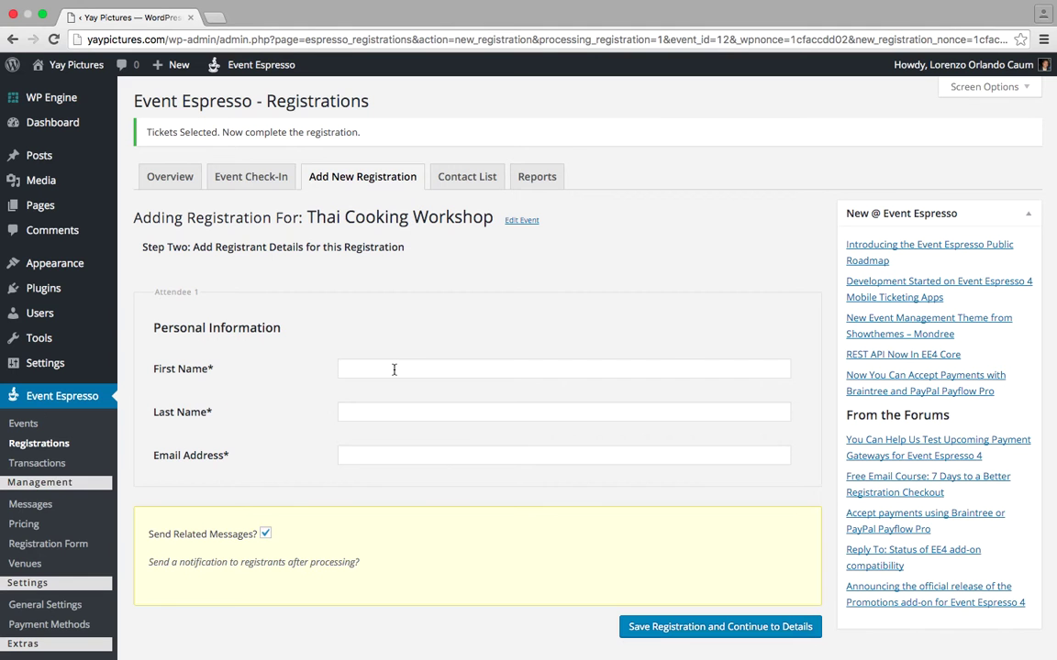
pyautogui.click(394, 370)
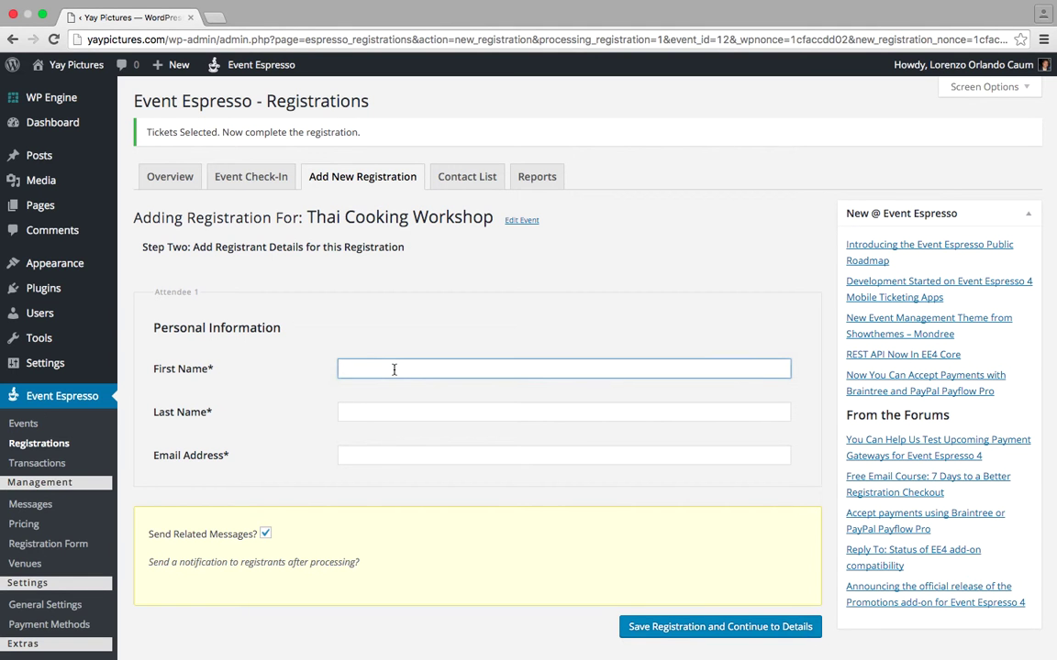
pyautogui.press('Tab')
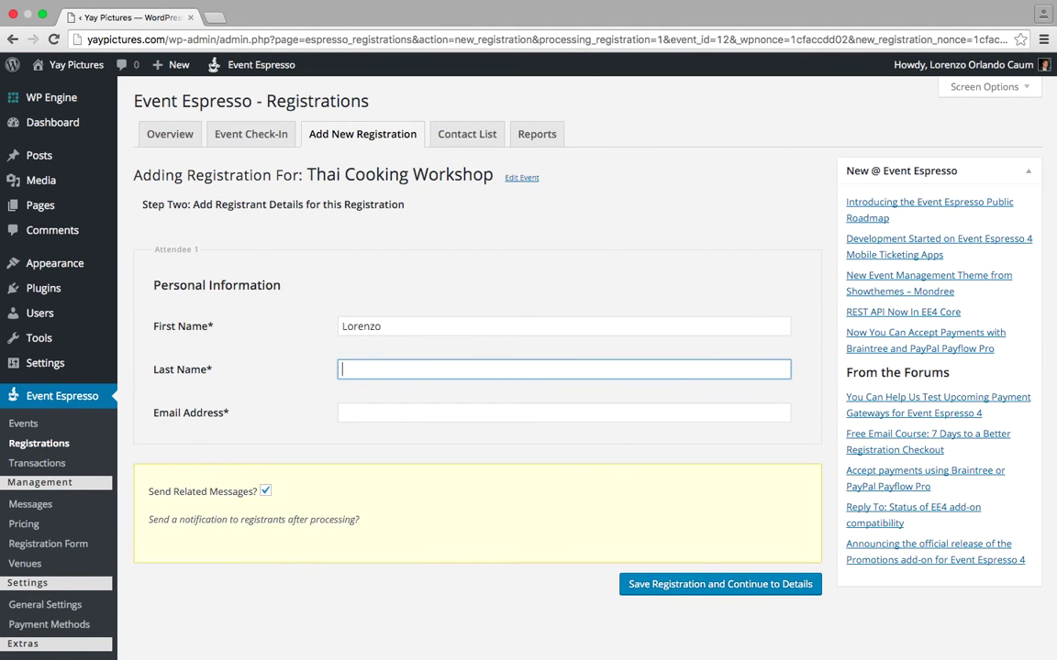
pyautogui.press('Tab')
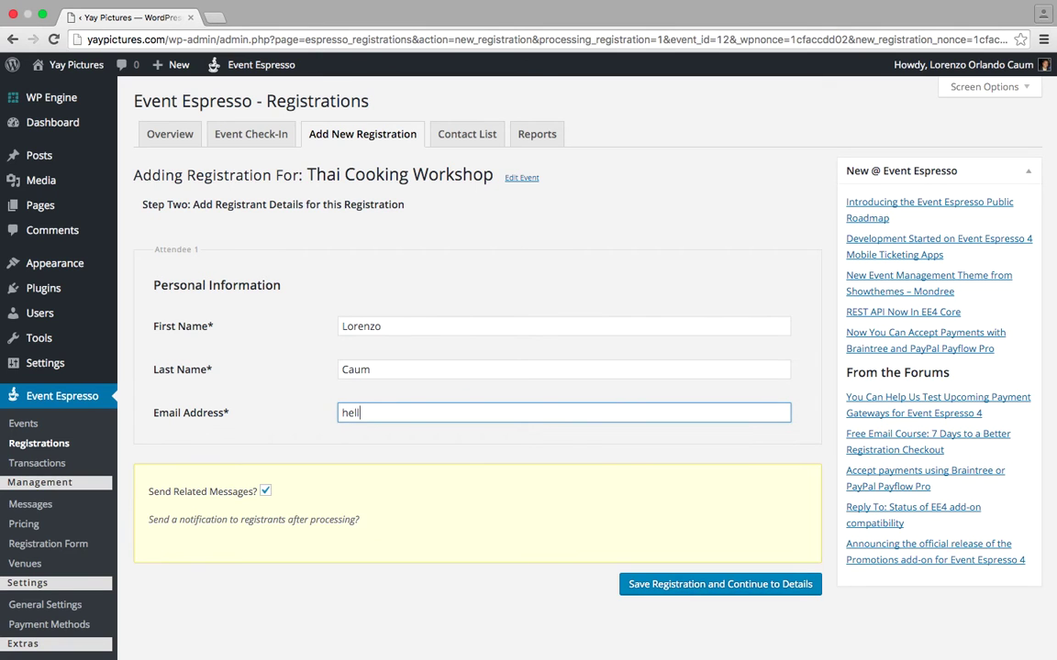
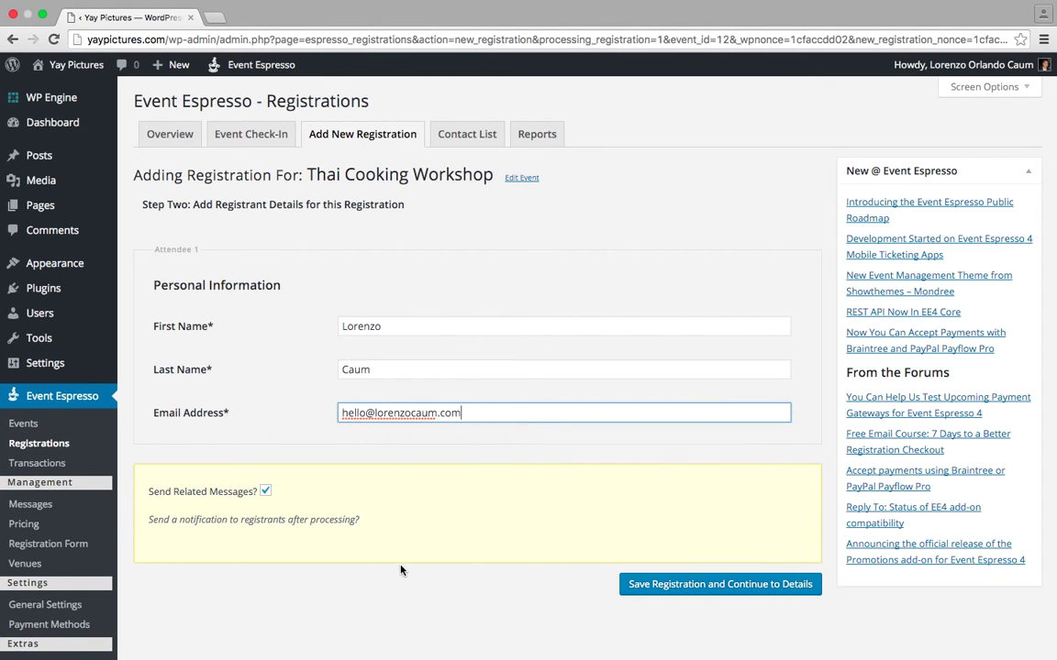
pyautogui.click(388, 508)
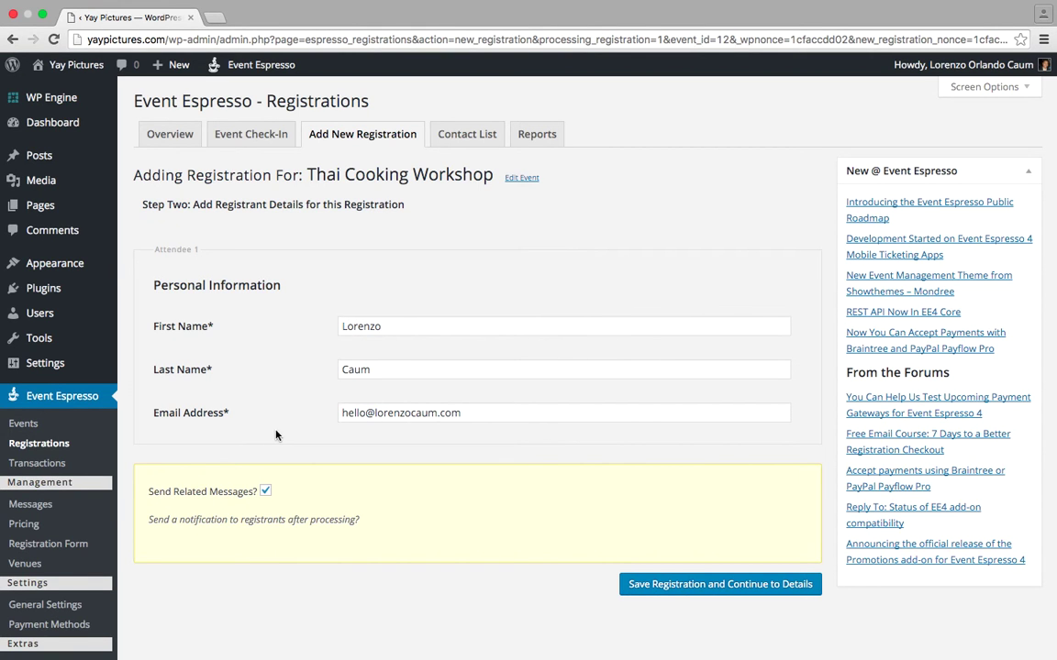
# - Save the registration and review transaction #10 with $80.00 due
pyautogui.click(733, 589)
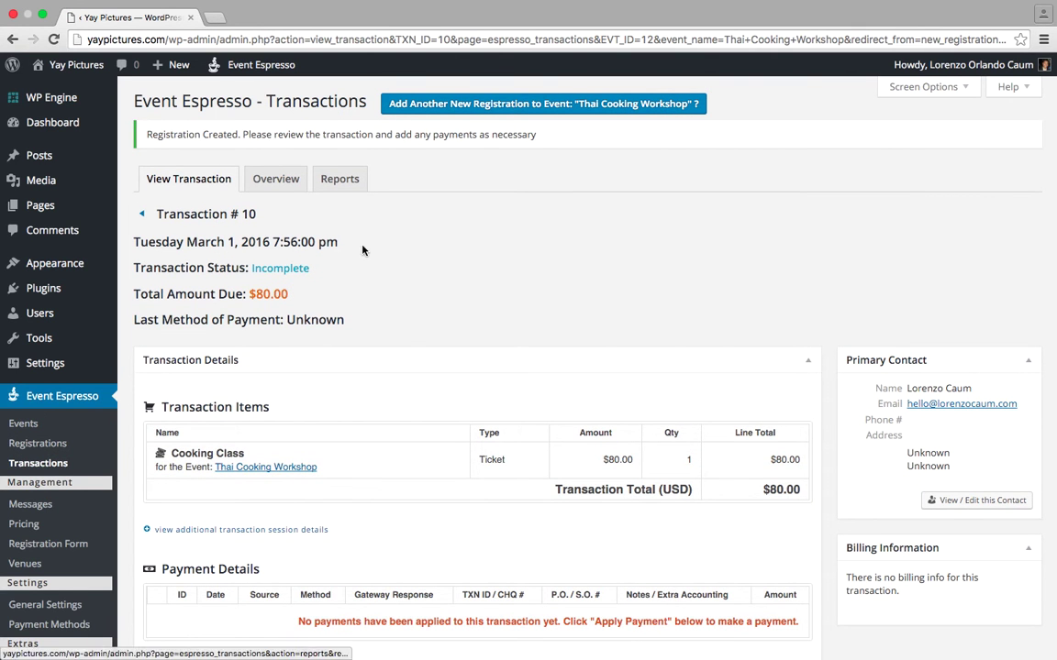
pyautogui.scroll(-2, 437, 280)
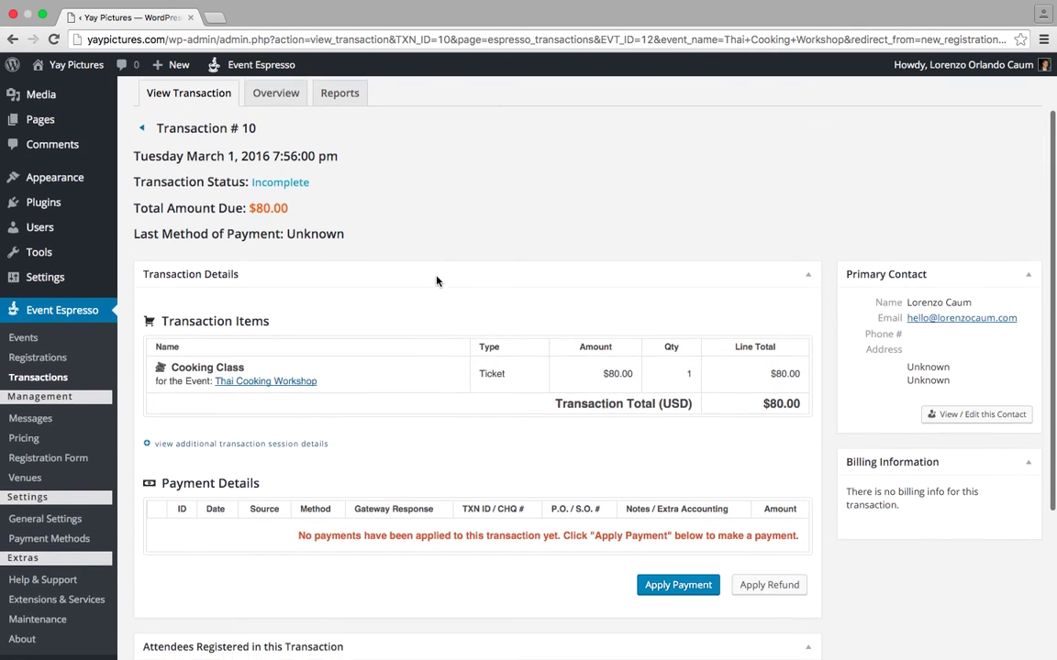
pyautogui.scroll(-1, 261, 184)
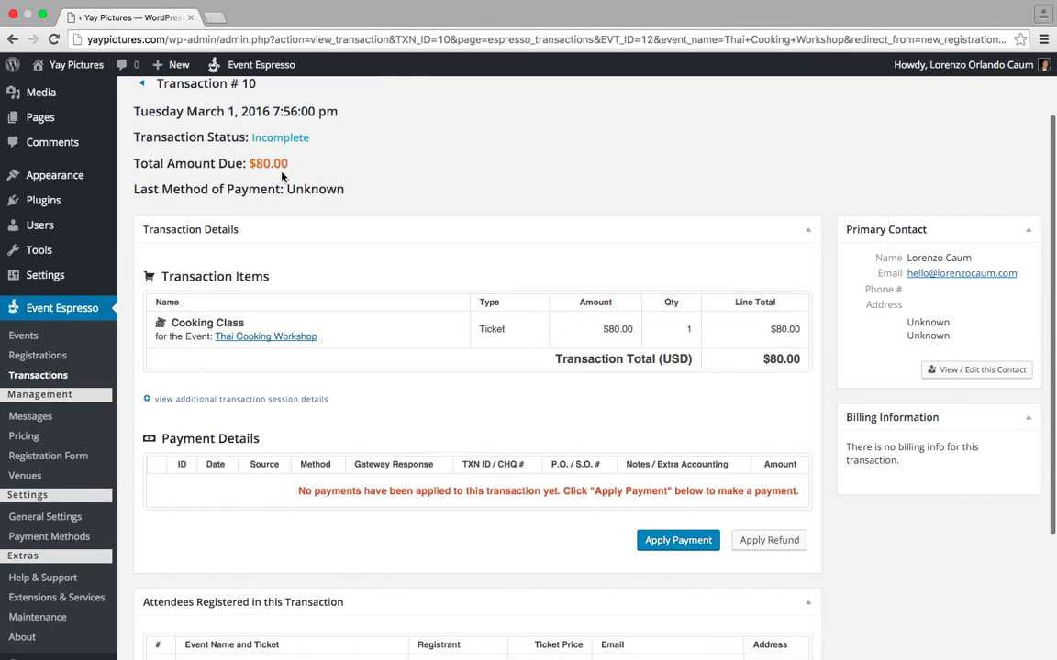
pyautogui.scroll(1, 312, 178)
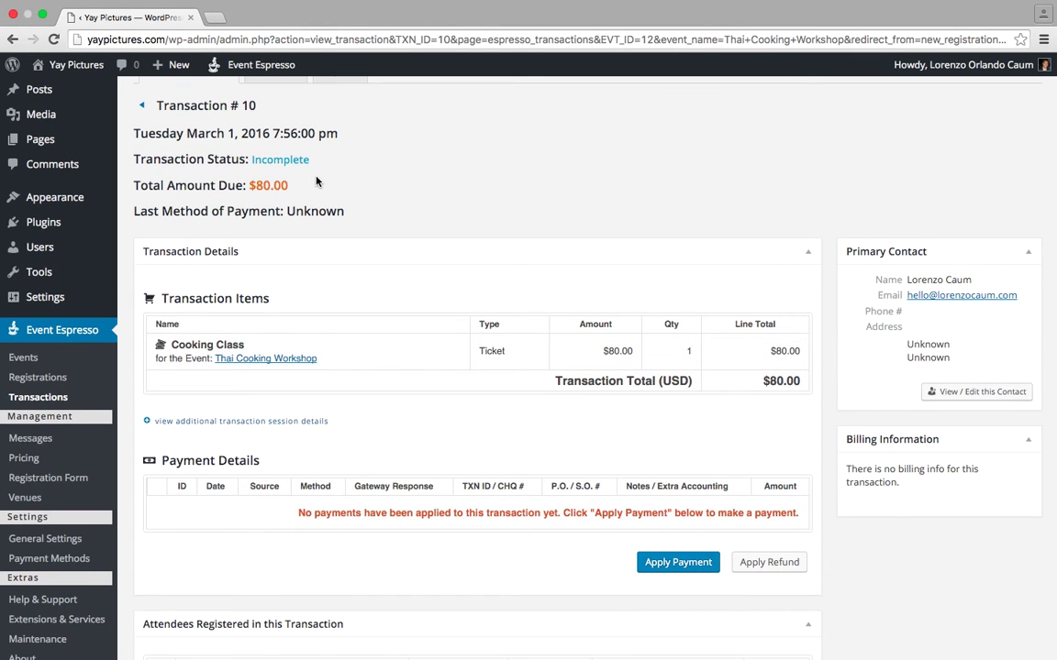
pyautogui.moveTo(255, 185); pyautogui.dragTo(291, 185)
pyautogui.click(333, 189)
# - Bring up the payment form and set the $80.00 payment's method to Paper Check
pyautogui.click(644, 561)
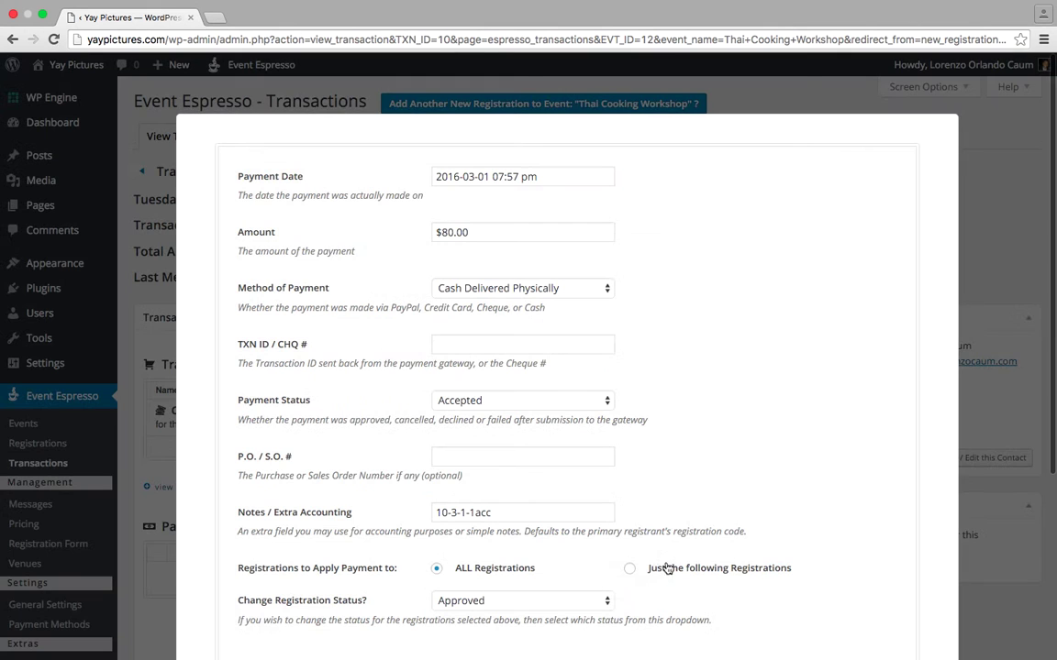
pyautogui.click(442, 232)
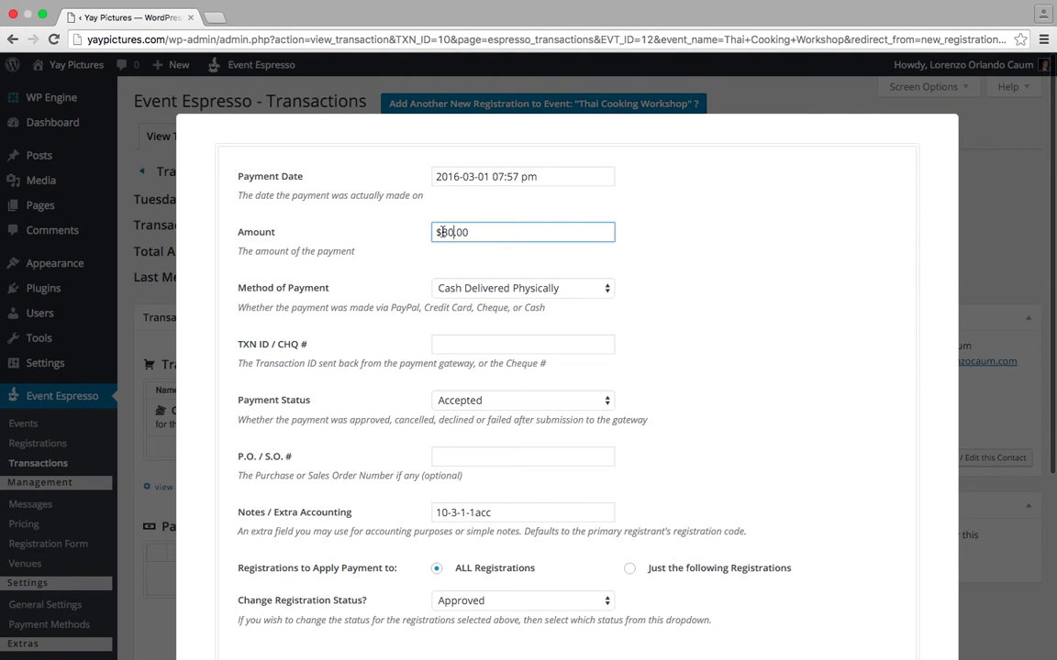
pyautogui.moveTo(442, 232); pyautogui.dragTo(474, 232)
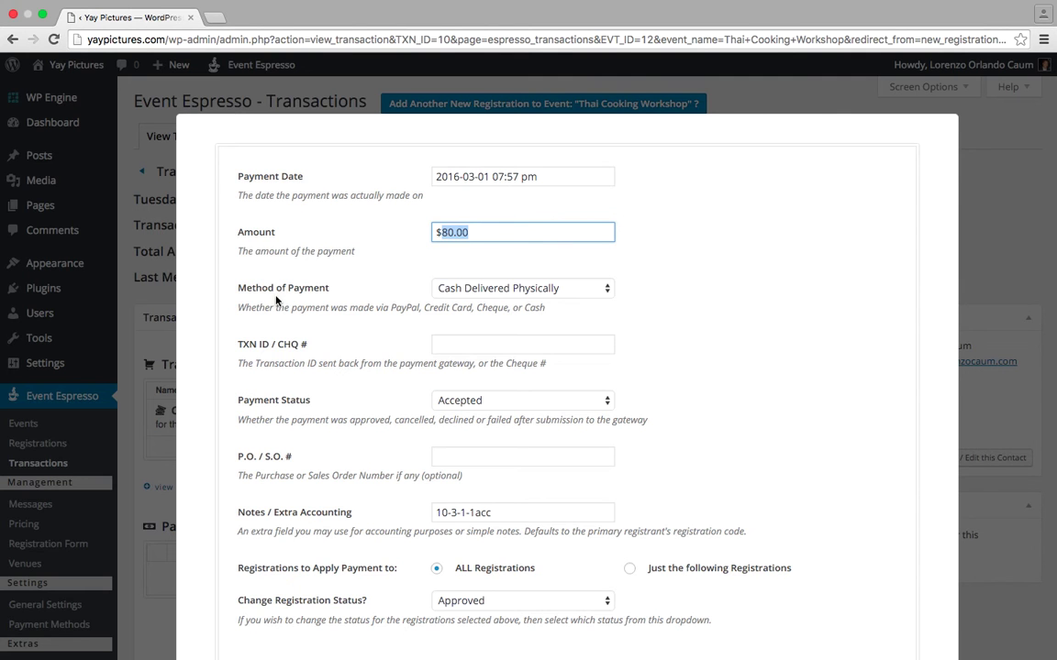
pyautogui.click(496, 288)
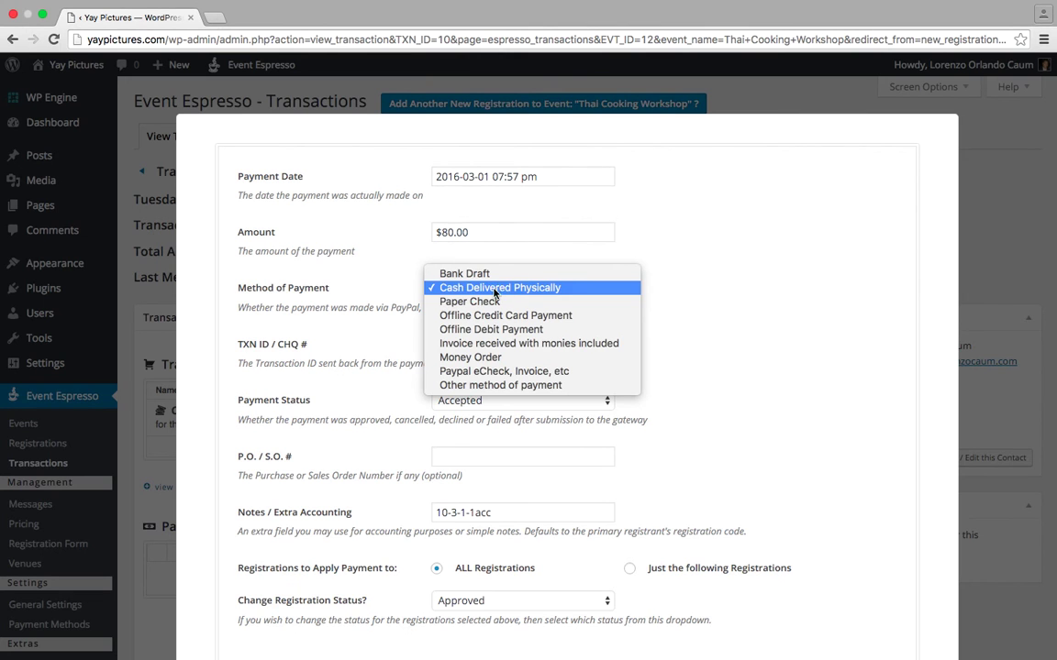
pyautogui.click(488, 302)
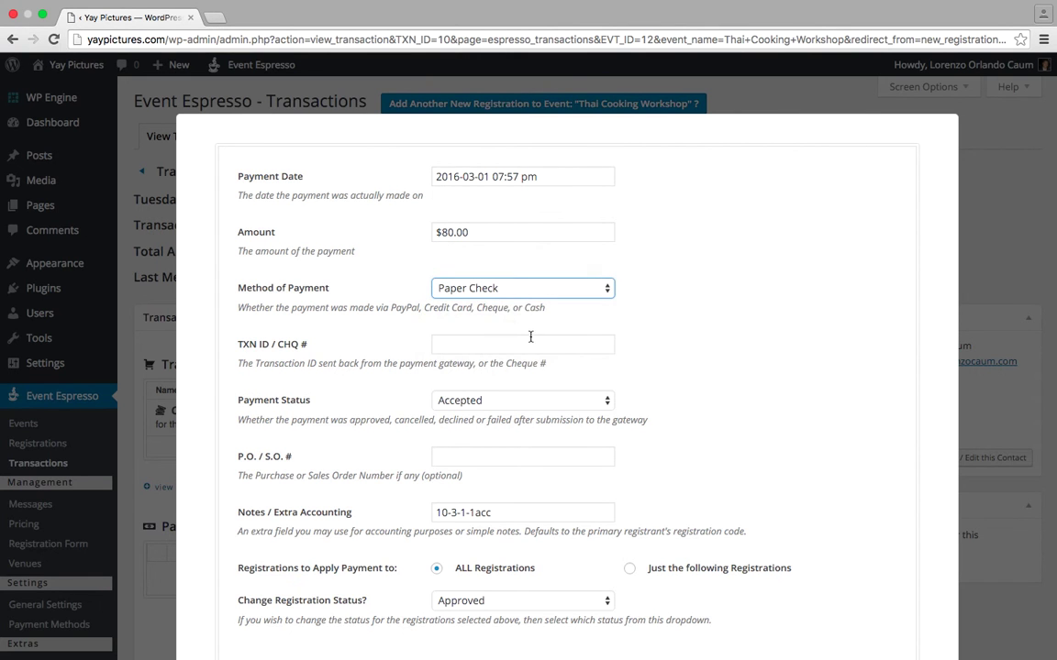
# - Tick Registration Messages so registration notifications go out with the payment
pyautogui.scroll(-3, 530, 337)
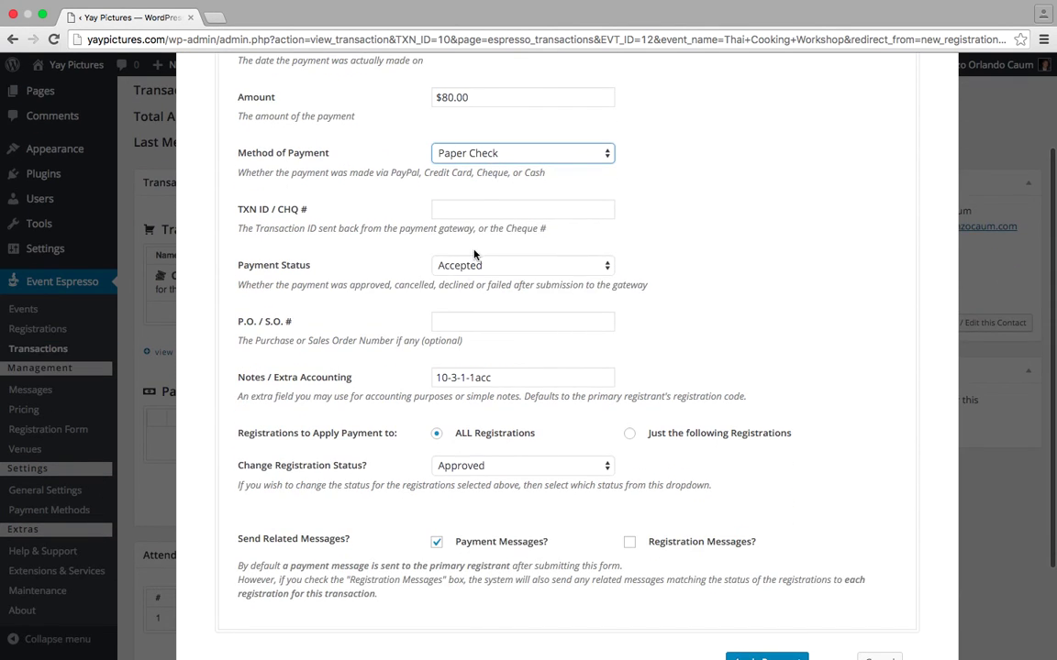
pyautogui.scroll(-1, 479, 273)
pyautogui.scroll(-2, 478, 273)
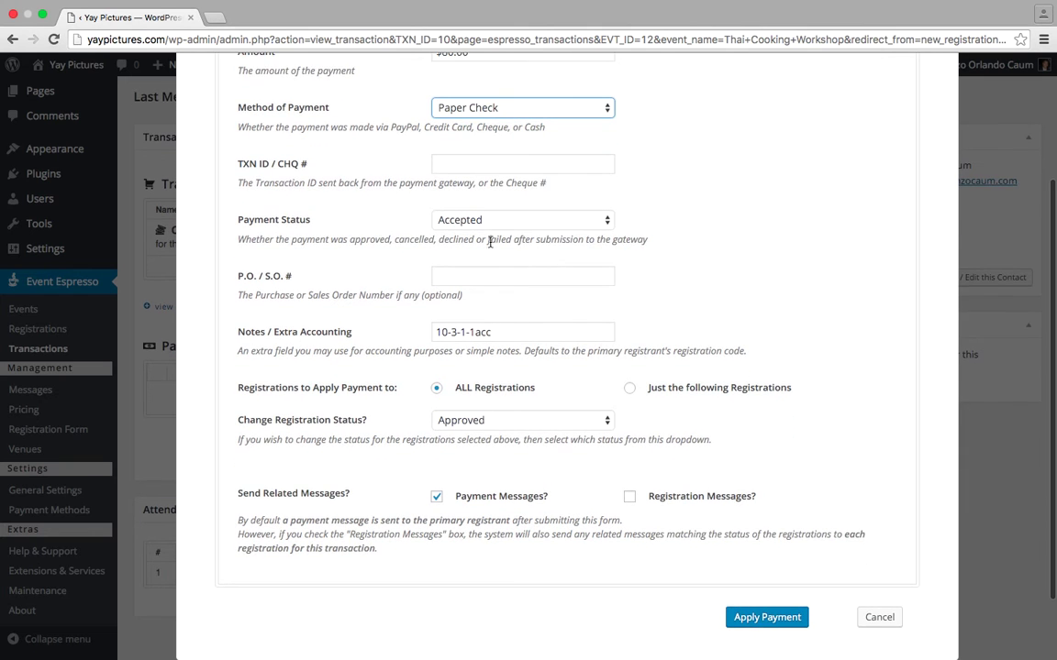
pyautogui.scroll(-2, 488, 238)
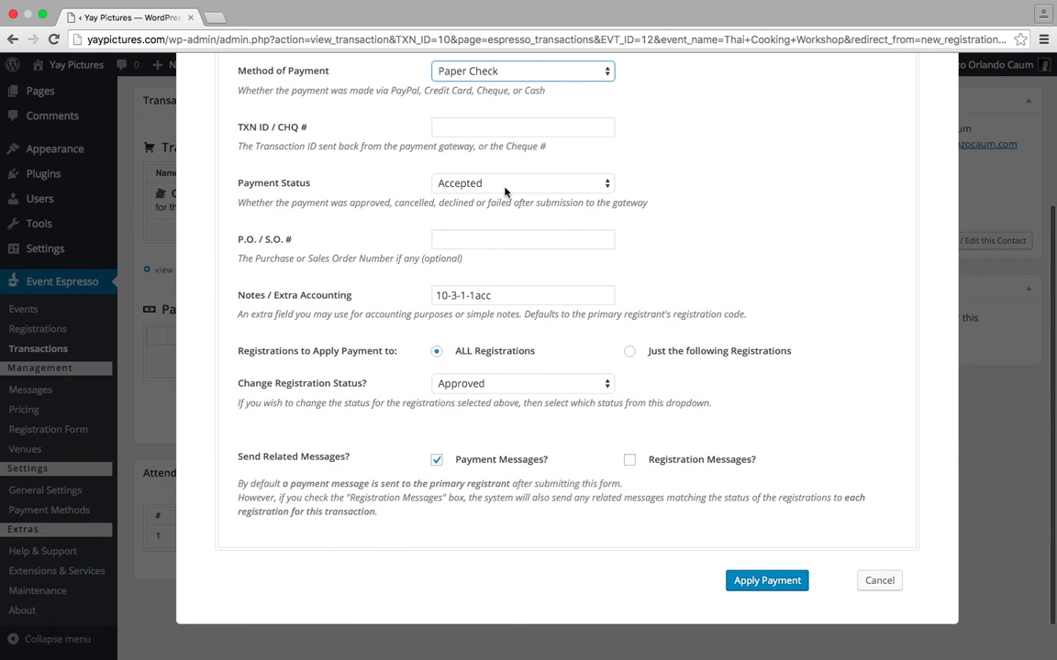
pyautogui.scroll(-2, 500, 215)
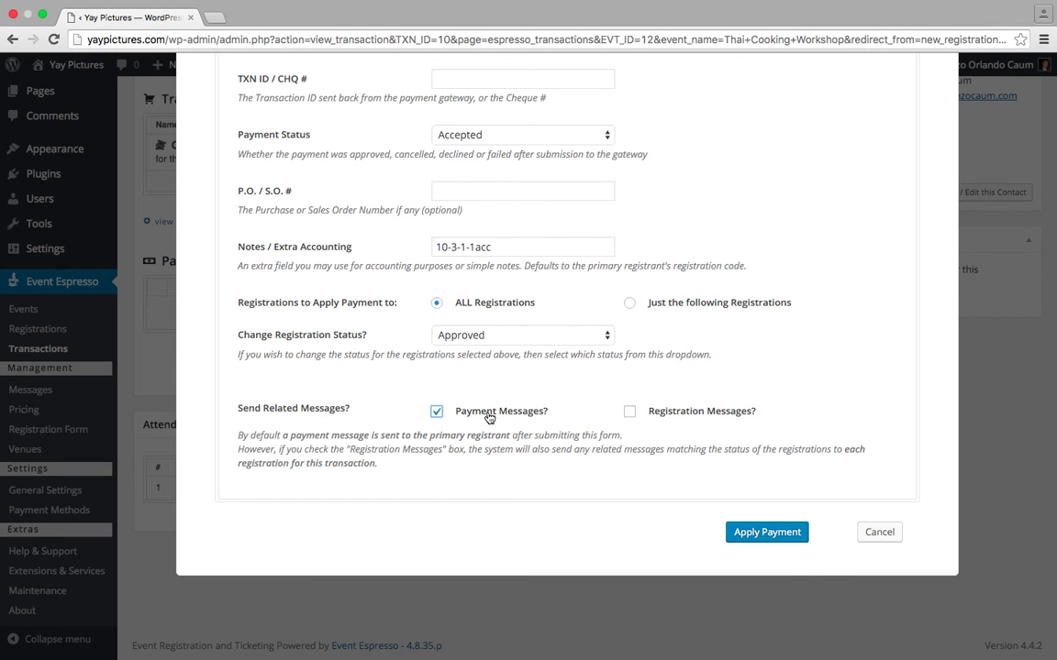
pyautogui.click(691, 417)
# - Apply the $80 check payment and review transaction #10's payment details
pyautogui.click(751, 539)
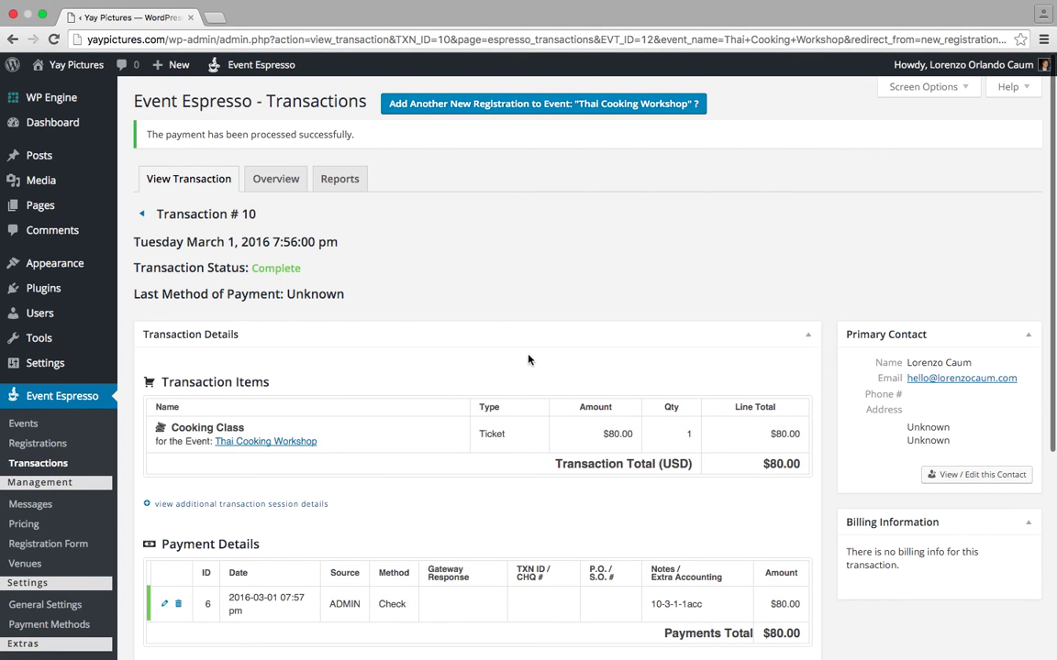
pyautogui.scroll(-1, 493, 308)
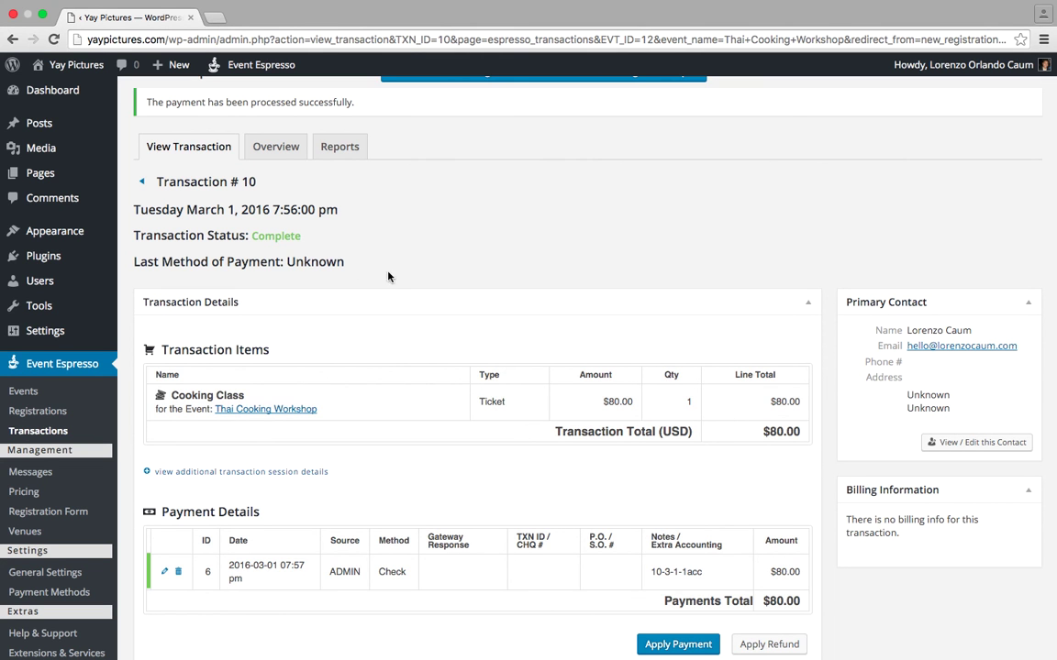
pyautogui.scroll(-1, 520, 362)
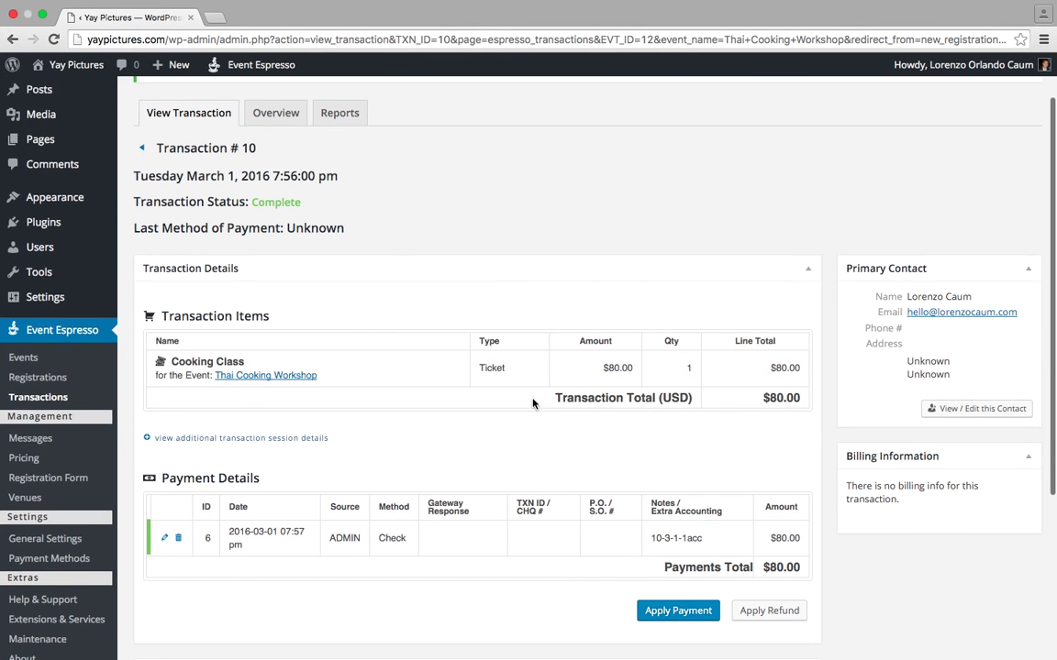
pyautogui.scroll(-1, 520, 385)
pyautogui.scroll(-1, 514, 453)
pyautogui.scroll(1, 303, 504)
pyautogui.scroll(2, 371, 496)
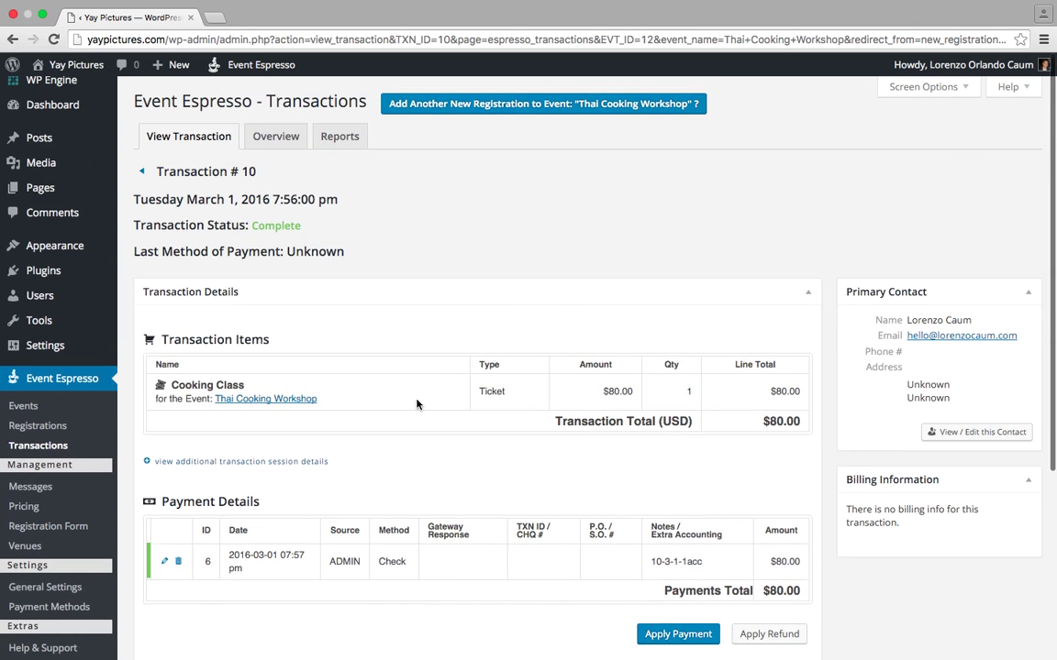